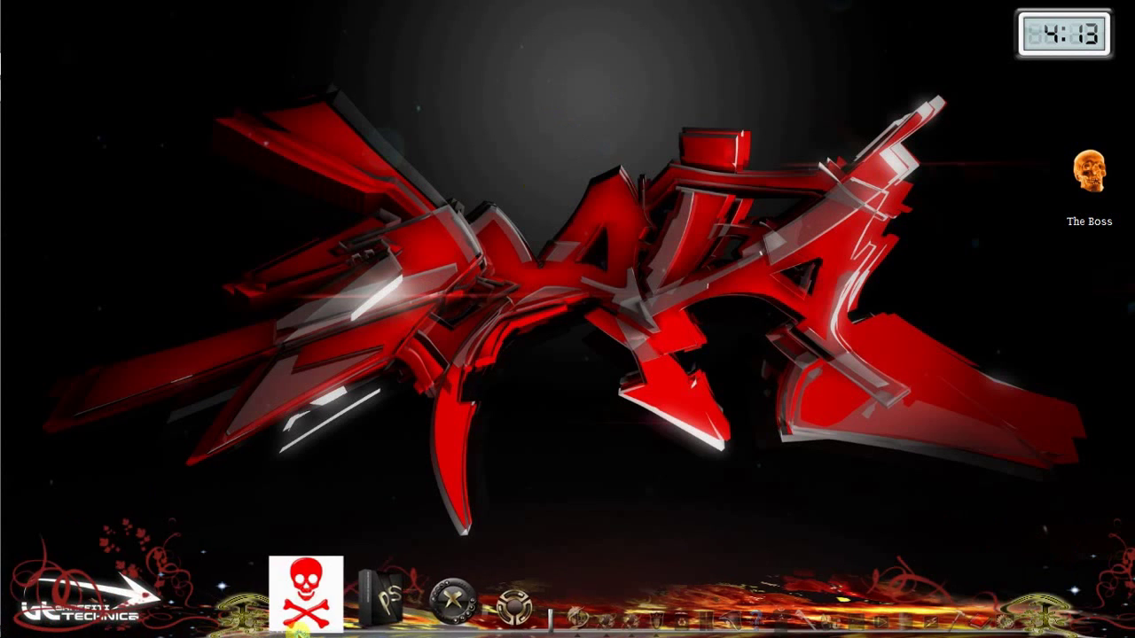
Open the Nik Software Complete Collection 1.0.0.7 (2013) folder on the SOFT+PERSONAL (E:) drive
{"action": "left_click", "coordinate": [301, 628]}
{"action": "double_click", "coordinate": [844, 221]}
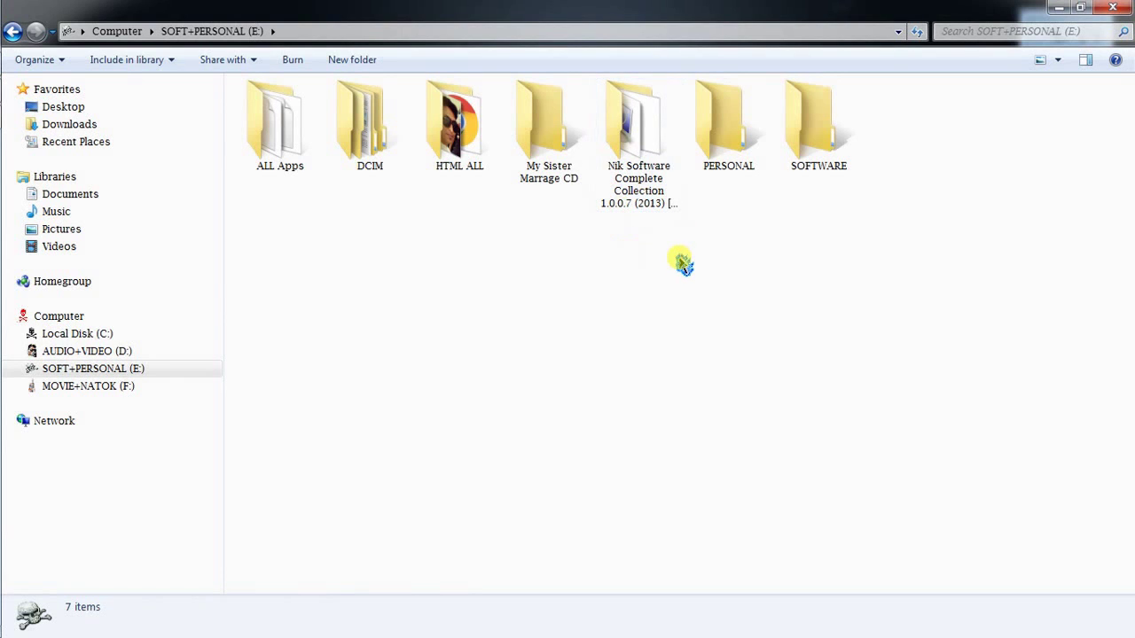
{"action": "double_click", "coordinate": [647, 142]}
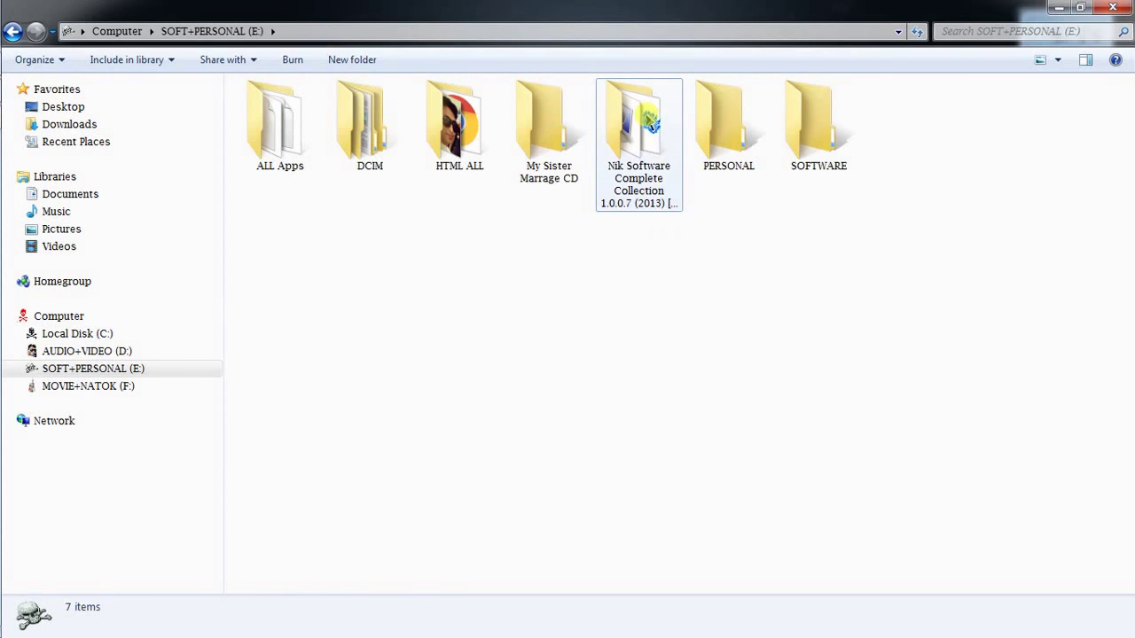
{"action": "double_click", "coordinate": [648, 120]}
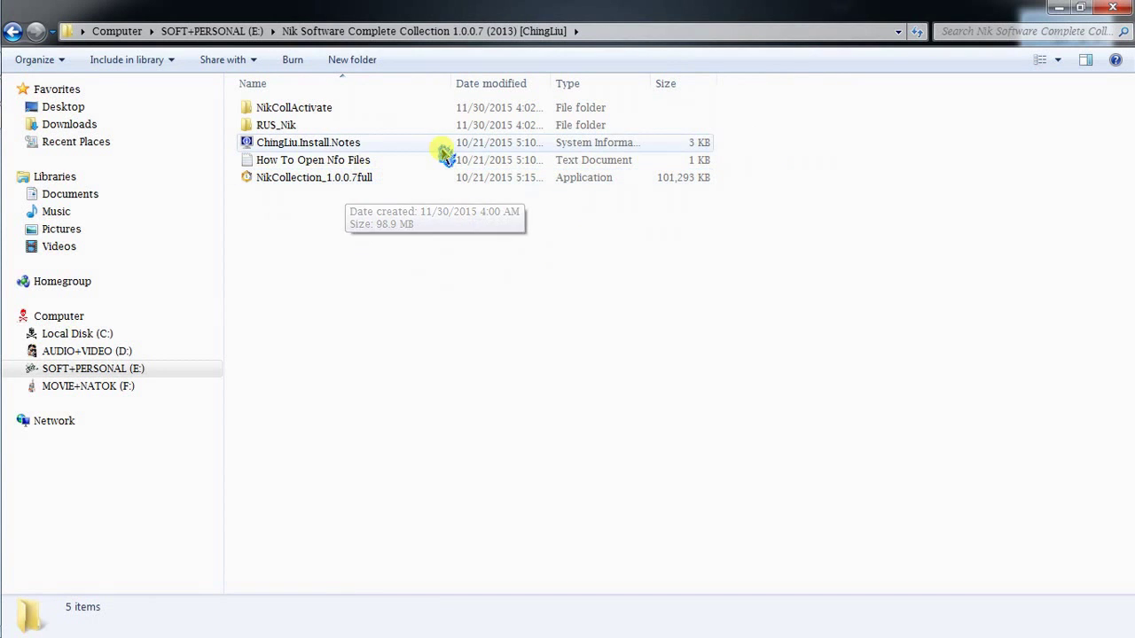
Launch the NikCollection_1.0.0.7full installer and minimize the folder window while setup loads
{"action": "double_click", "coordinate": [319, 181]}
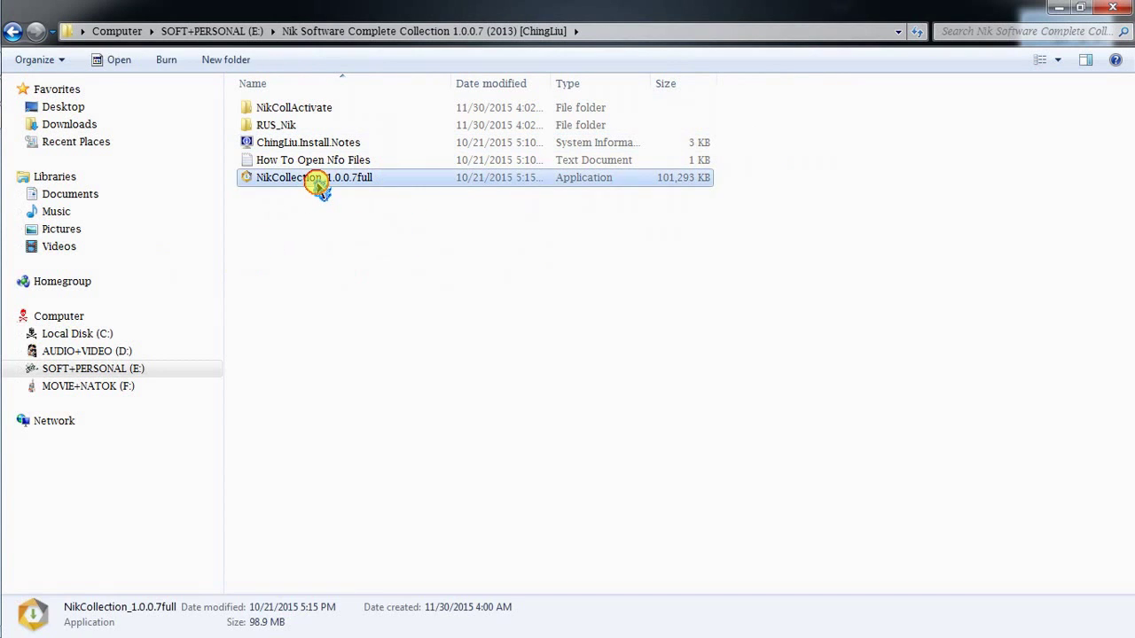
{"action": "left_click", "coordinate": [608, 343]}
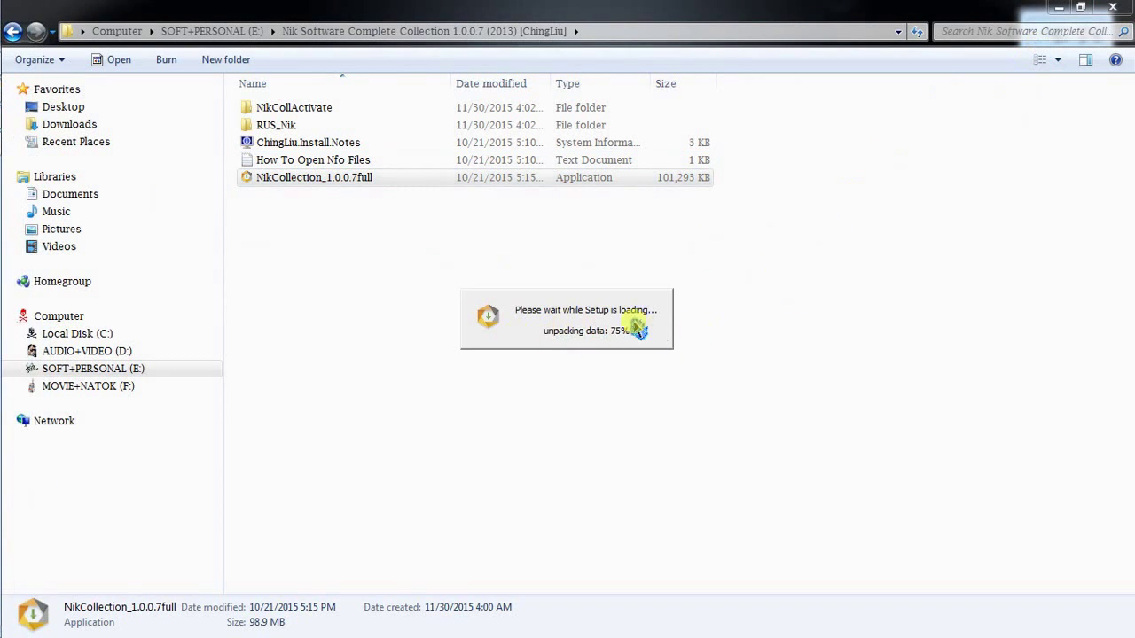
{"action": "left_click", "coordinate": [1058, 7]}
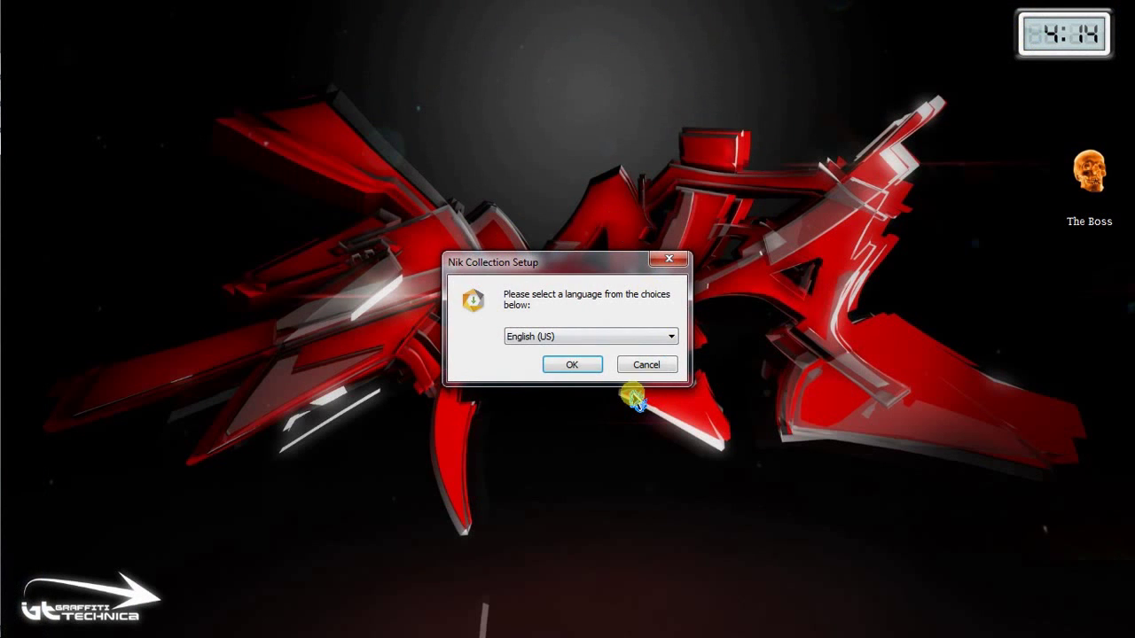
Choose English (US) as the setup language, accept the license agreement and proceed to the compatible host applications
{"action": "left_click", "coordinate": [570, 367]}
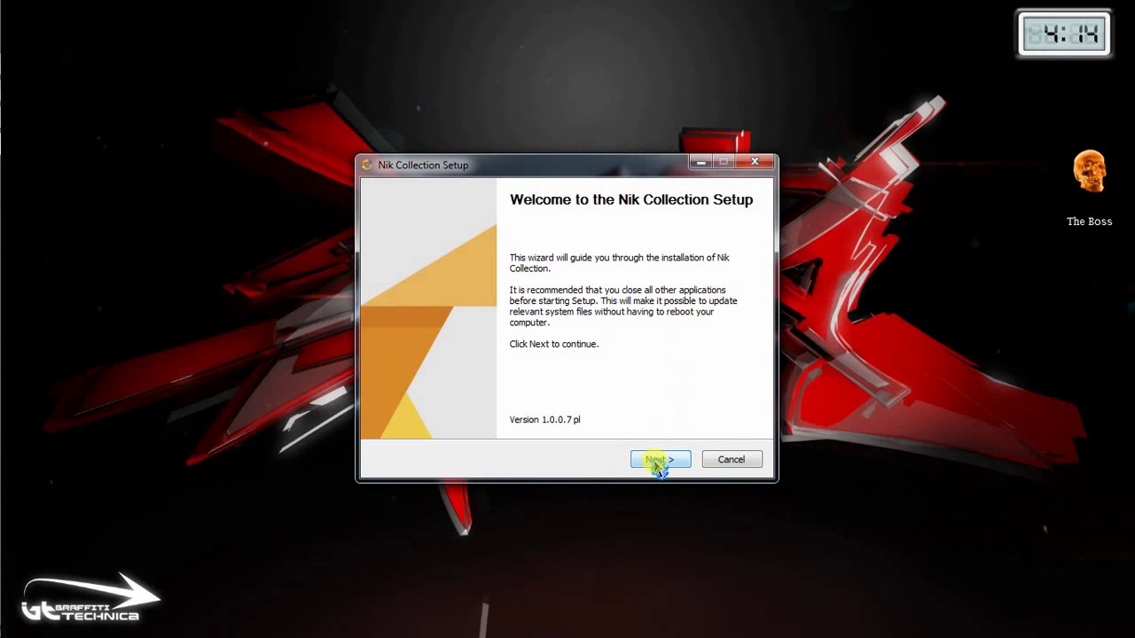
{"action": "left_click", "coordinate": [660, 461]}
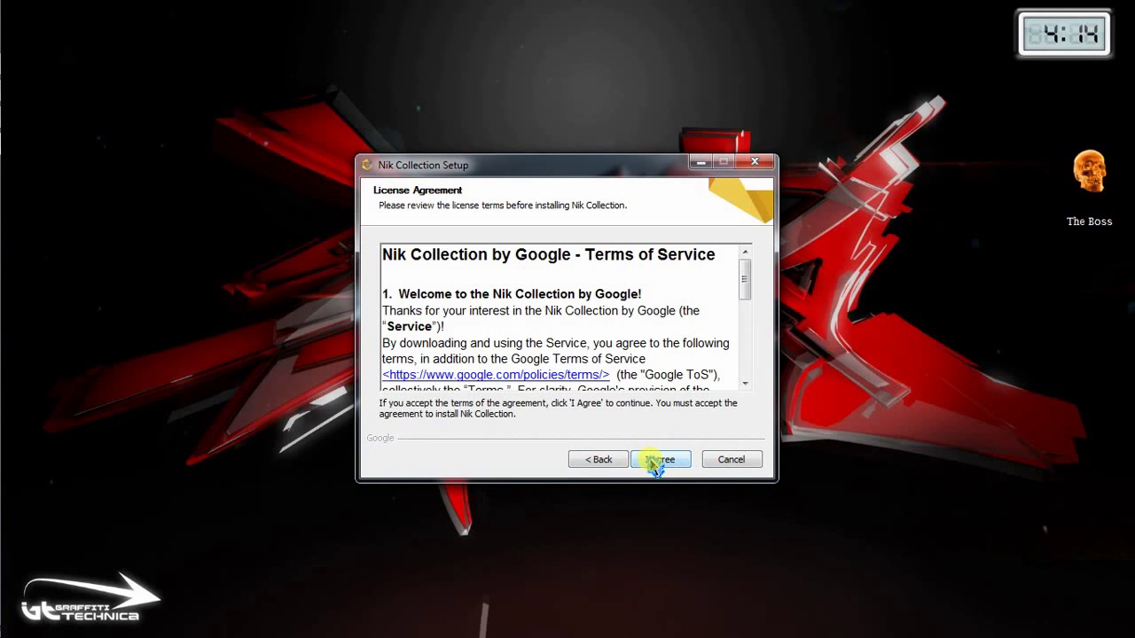
{"action": "left_click", "coordinate": [657, 462]}
{"action": "left_click", "coordinate": [661, 462]}
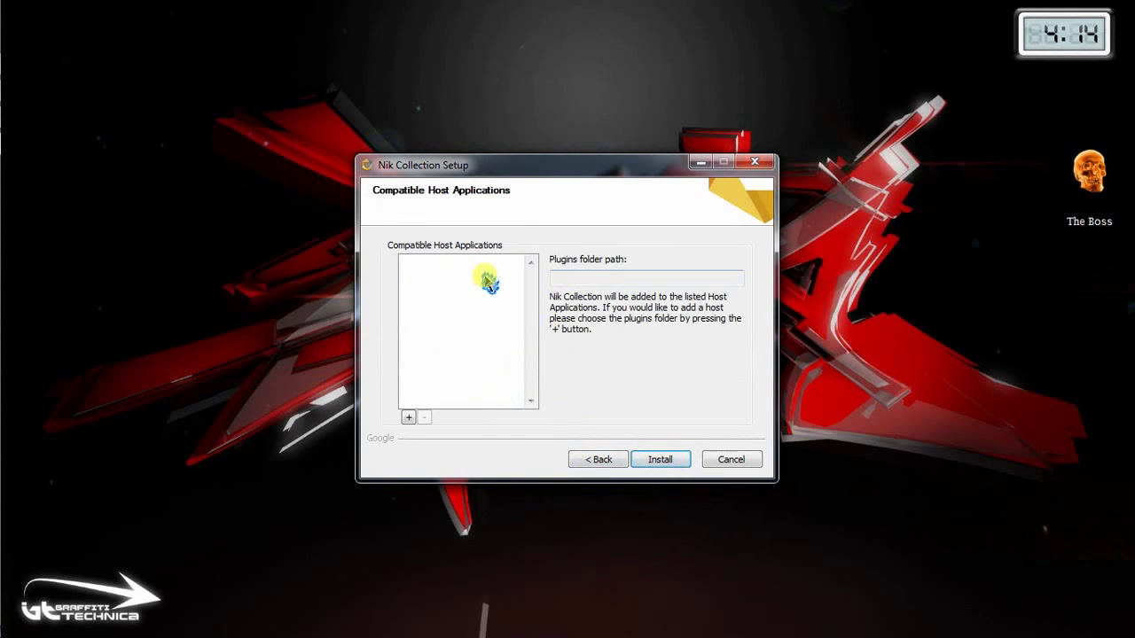
Add the Plug-ins folder of Adobe Photoshop CC (64 Bit) in C:\Program Files\Adobe as a host and start the installation
{"action": "left_click_drag", "start_coordinate": [552, 172], "coordinate": [580, 82]}
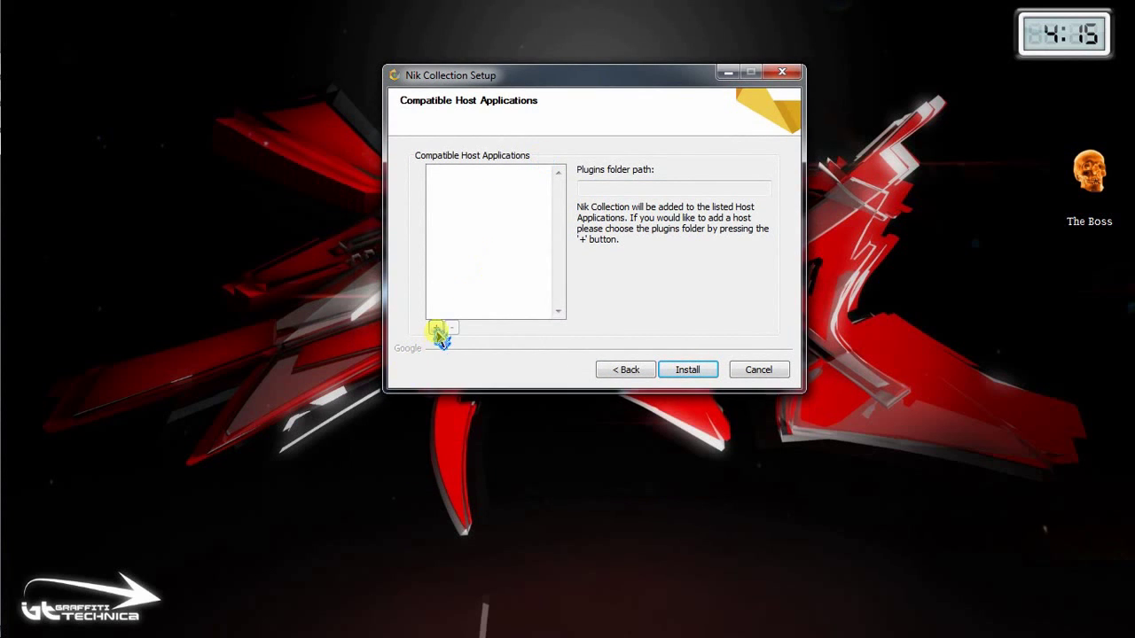
{"action": "left_click", "coordinate": [436, 328]}
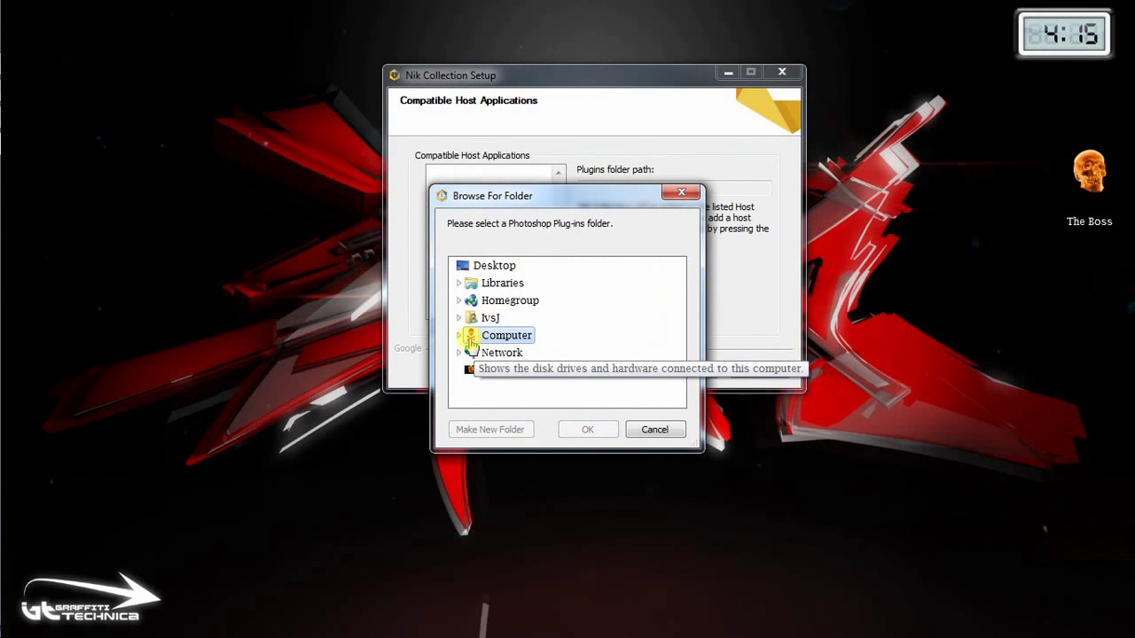
{"action": "left_click", "coordinate": [459, 335]}
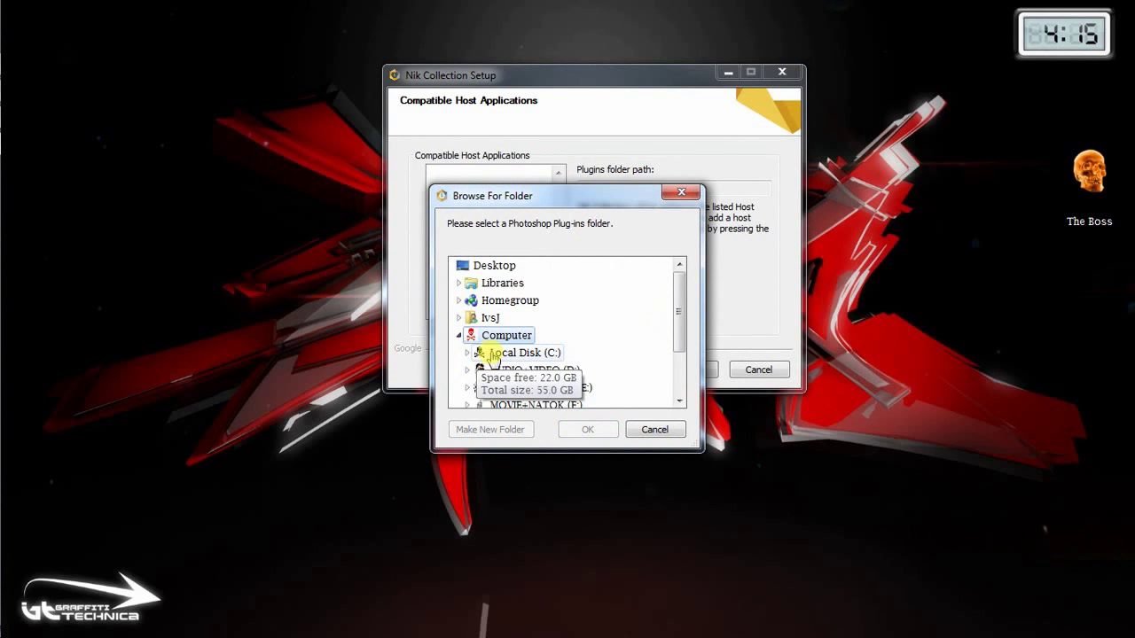
{"action": "left_click", "coordinate": [467, 354]}
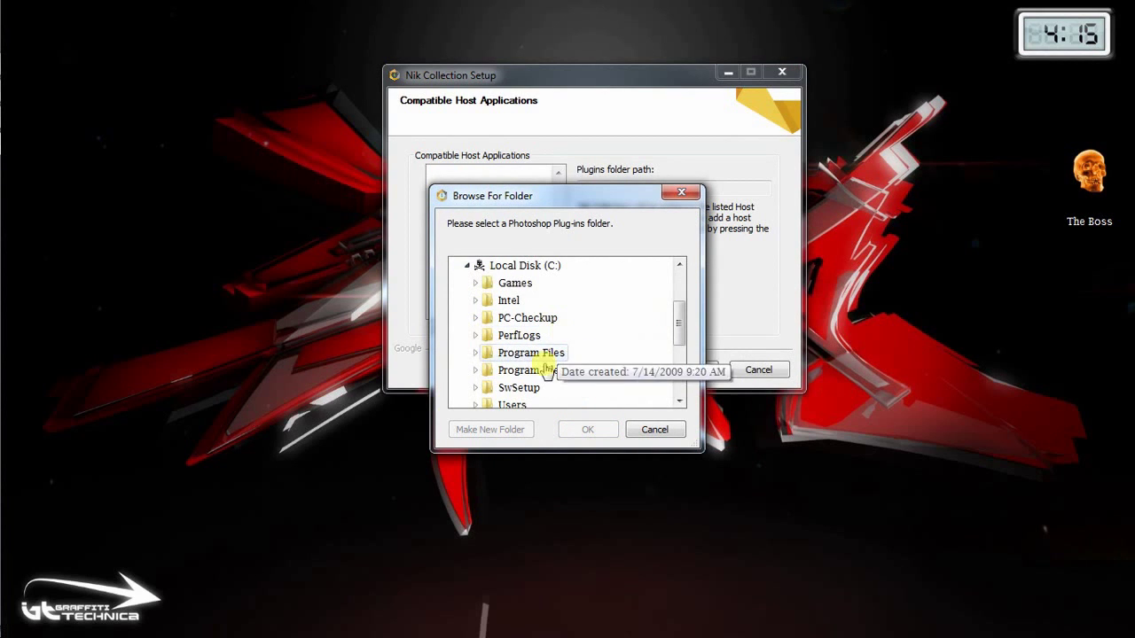
{"action": "left_click", "coordinate": [476, 355]}
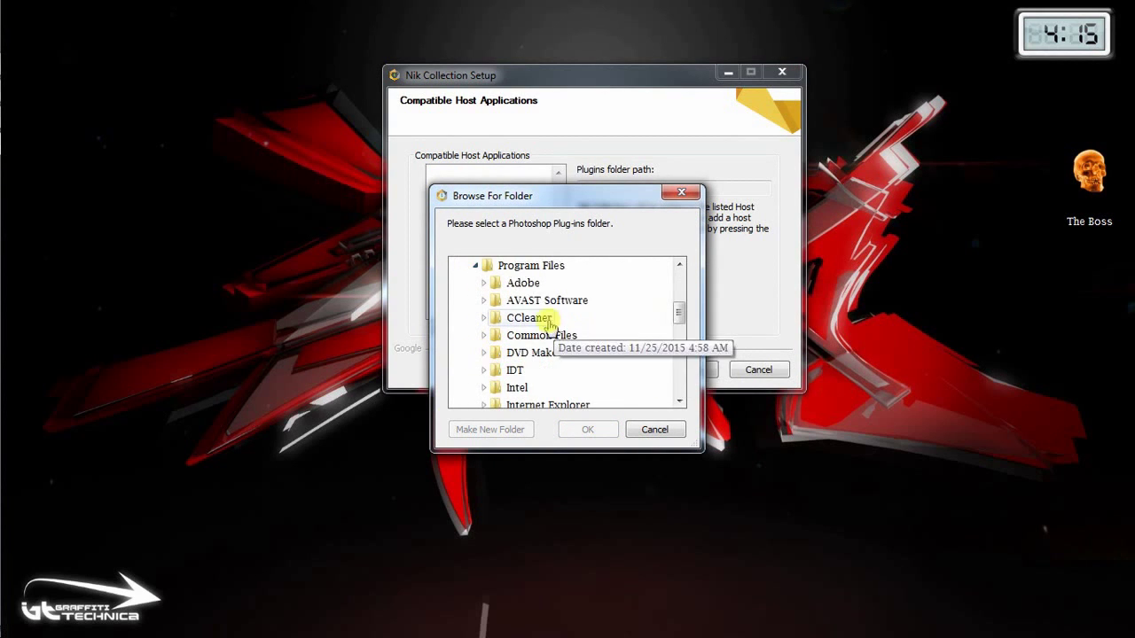
{"action": "left_click", "coordinate": [485, 284]}
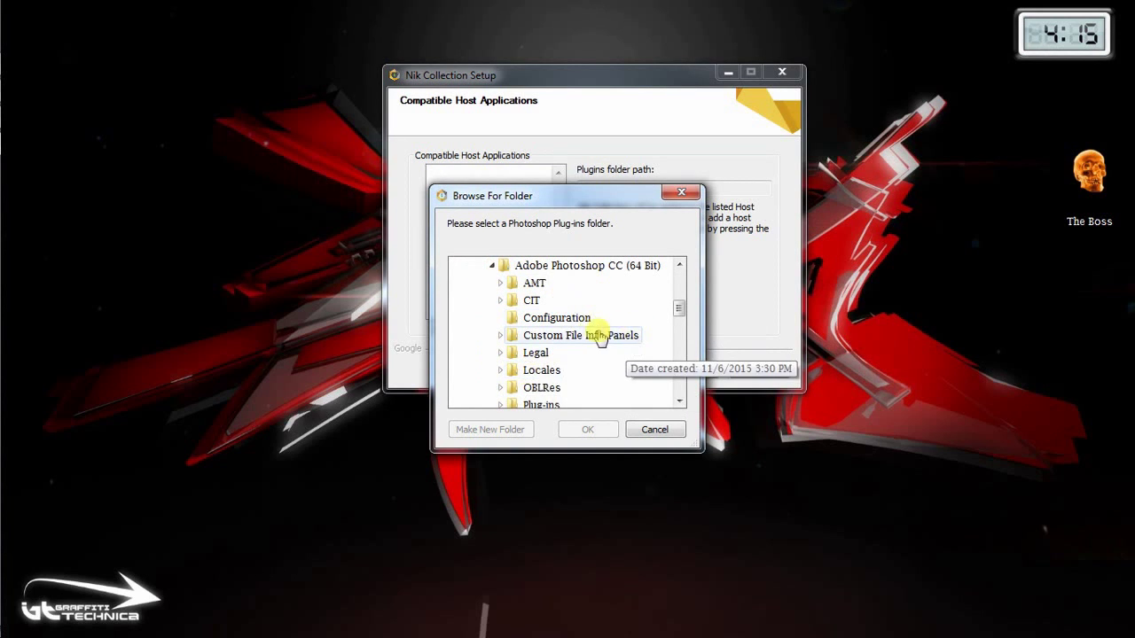
{"action": "left_click", "coordinate": [596, 334]}
{"action": "scroll", "coordinate": [594, 341], "scroll_direction": "down", "scroll_amount": 3}
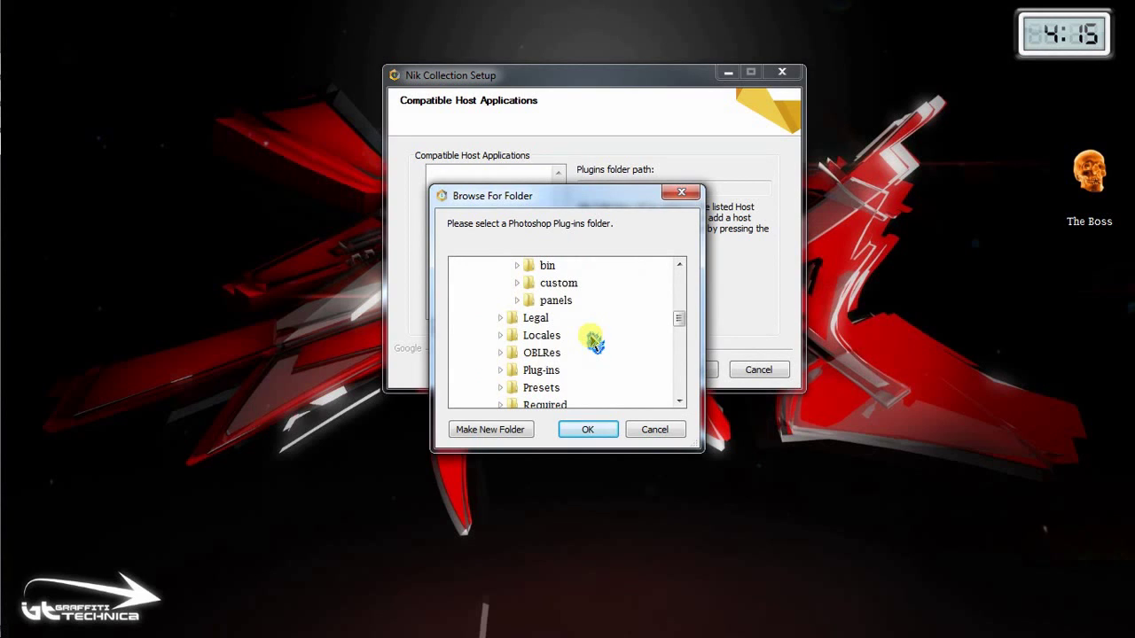
{"action": "scroll", "coordinate": [544, 370], "scroll_direction": "down", "scroll_amount": 1}
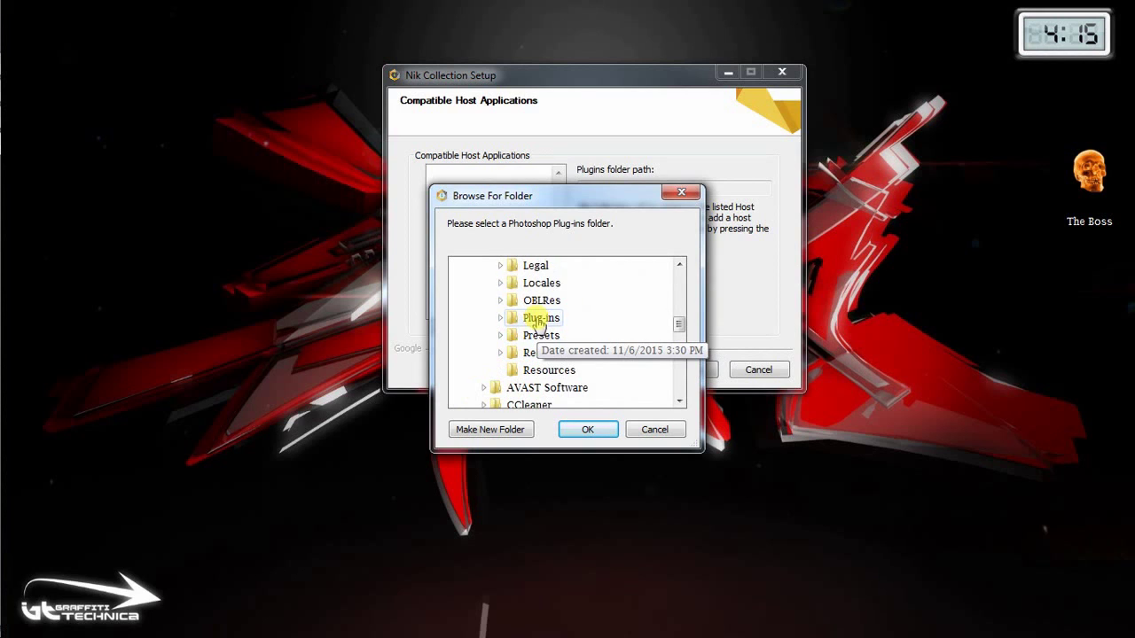
{"action": "left_click", "coordinate": [538, 321]}
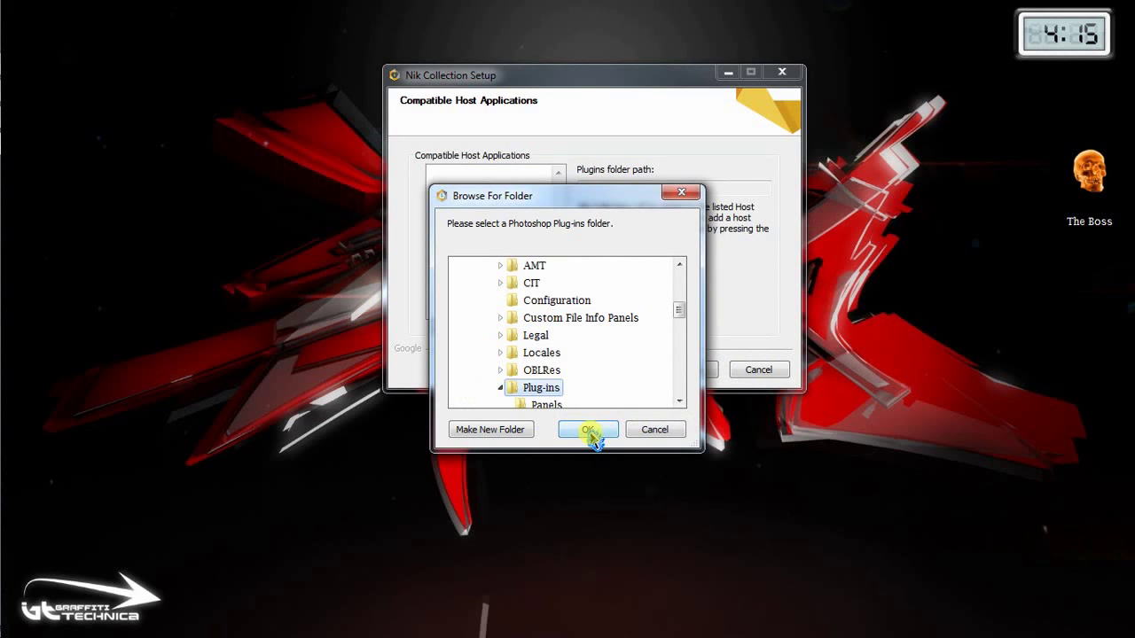
{"action": "left_click", "coordinate": [589, 433]}
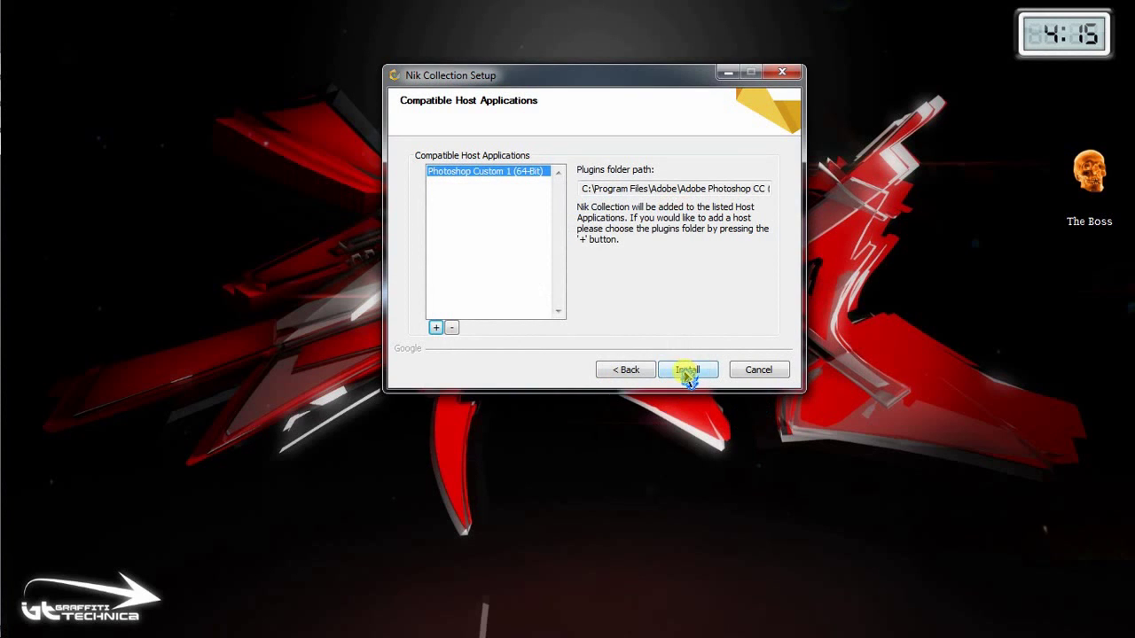
{"action": "left_click", "coordinate": [688, 372]}
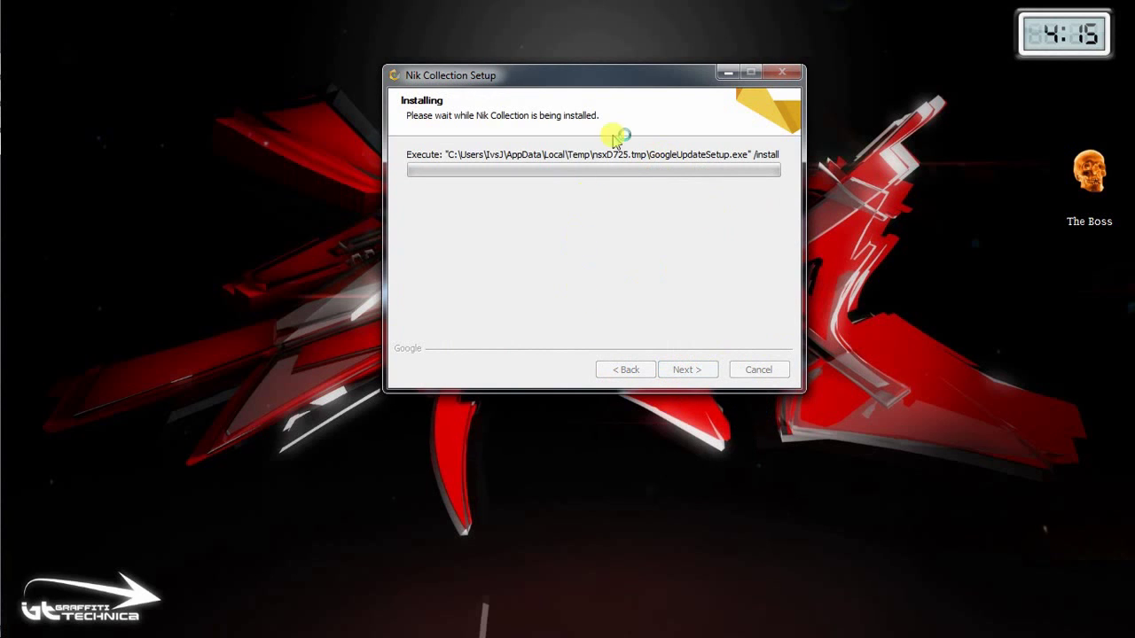
{"action": "mouse_move", "coordinate": [611, 76]}
{"action": "left_mouse_down"}
{"action": "mouse_move", "coordinate": [544, 71]}
{"action": "mouse_move", "coordinate": [600, 69]}
{"action": "left_mouse_up"}
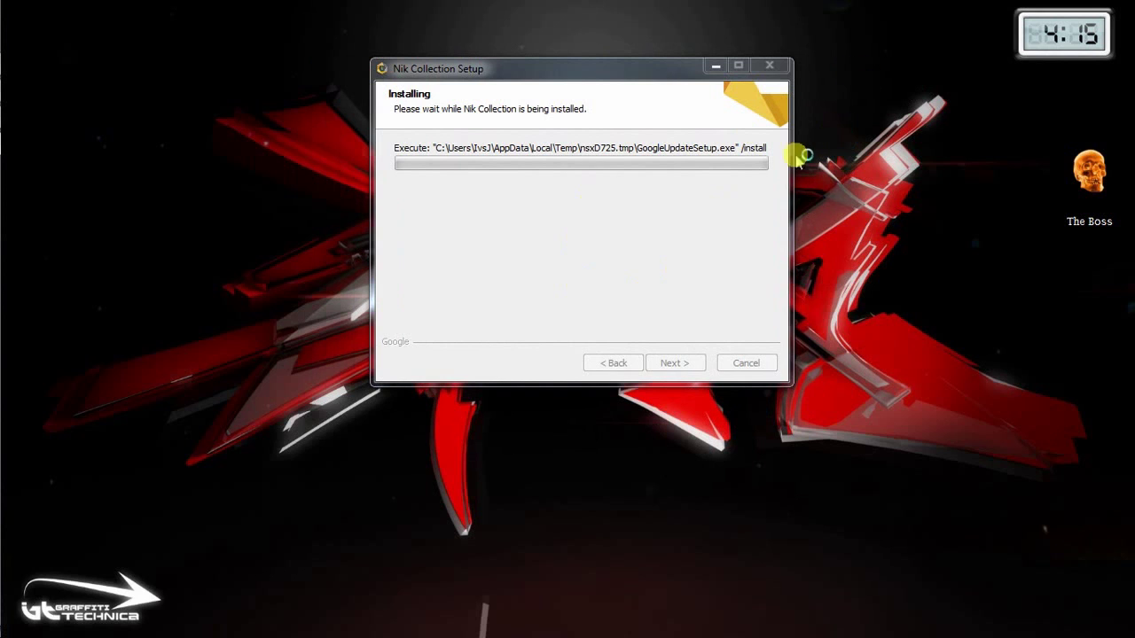
{"action": "left_click_drag", "start_coordinate": [557, 68], "coordinate": [545, 99]}
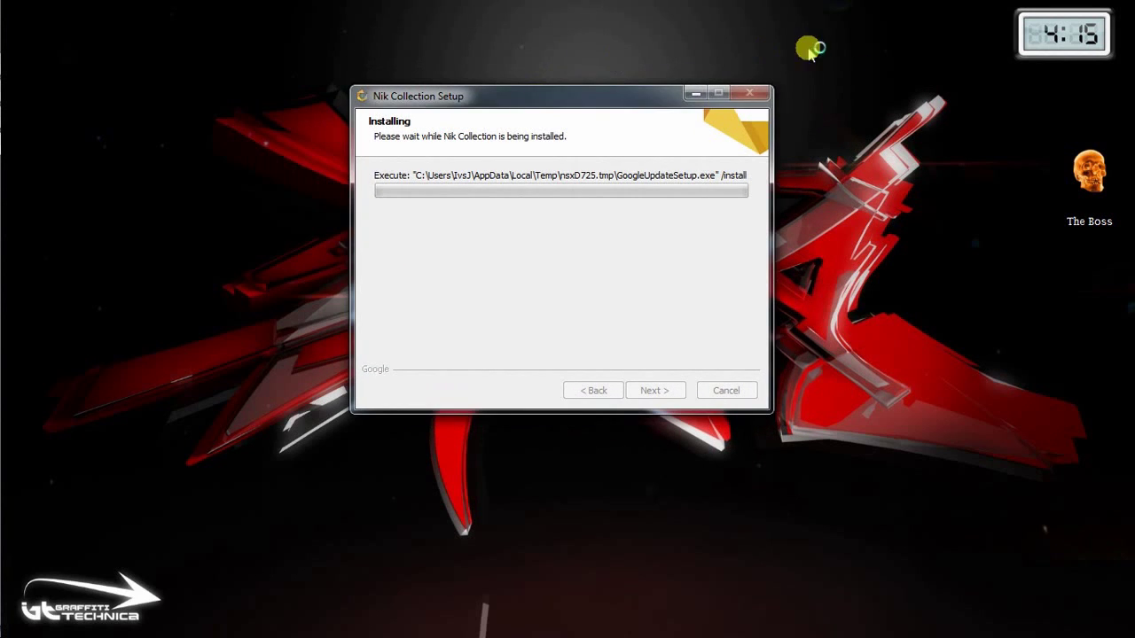
{"action": "right_click", "coordinate": [849, 47]}
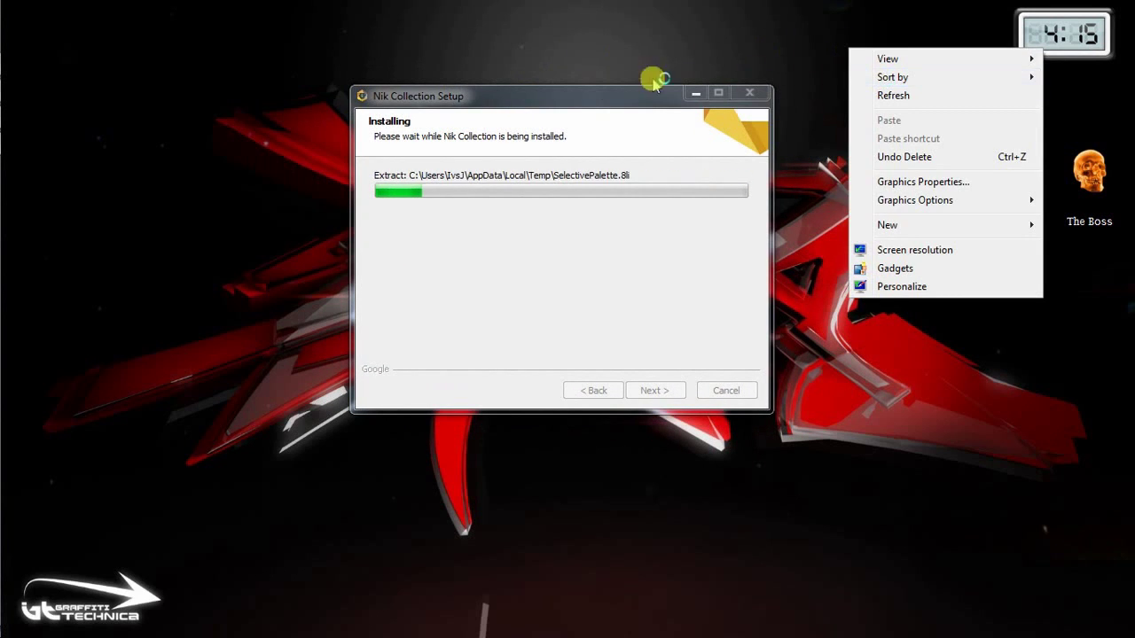
{"action": "left_click", "coordinate": [895, 96]}
{"action": "left_click_drag", "start_coordinate": [557, 99], "coordinate": [564, 77]}
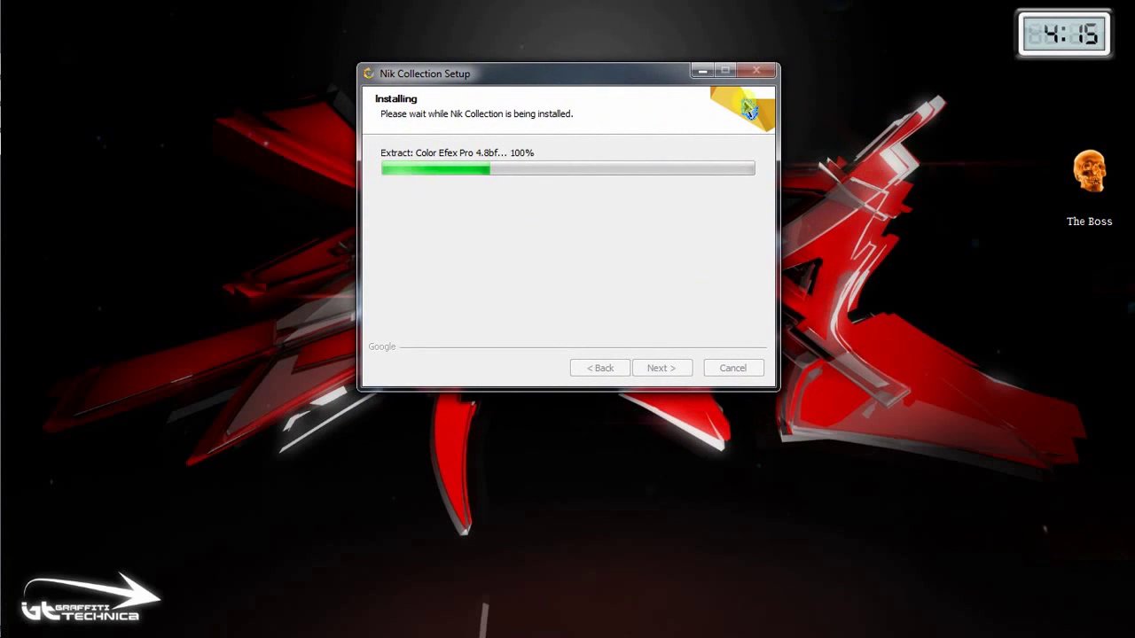
{"action": "left_click_drag", "start_coordinate": [635, 75], "coordinate": [635, 84]}
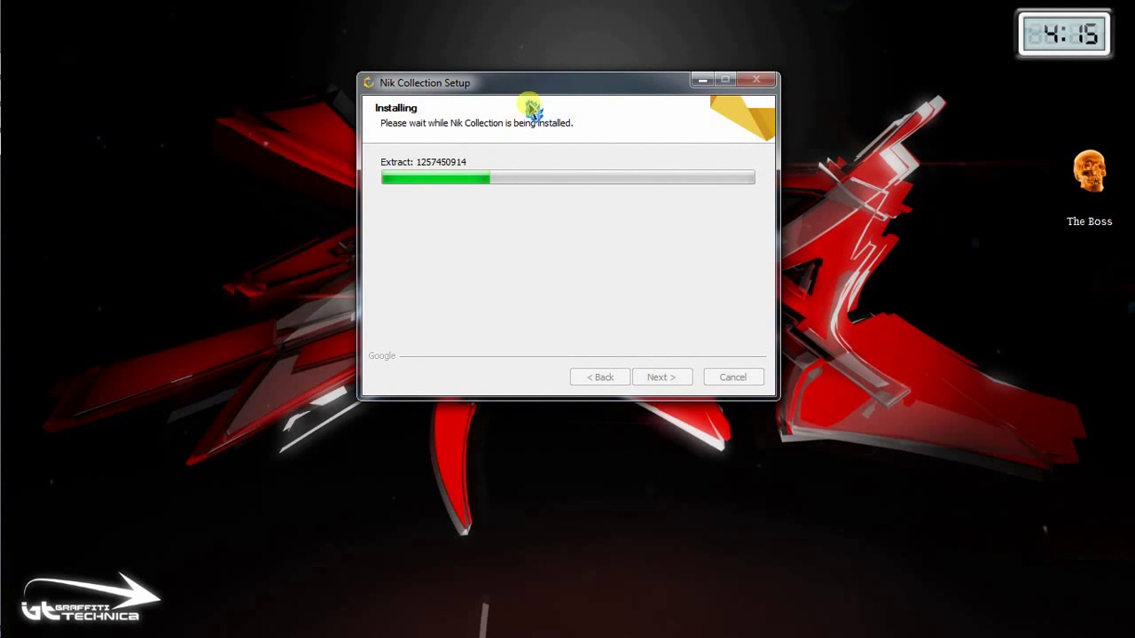
{"action": "left_click_drag", "start_coordinate": [565, 84], "coordinate": [542, 85]}
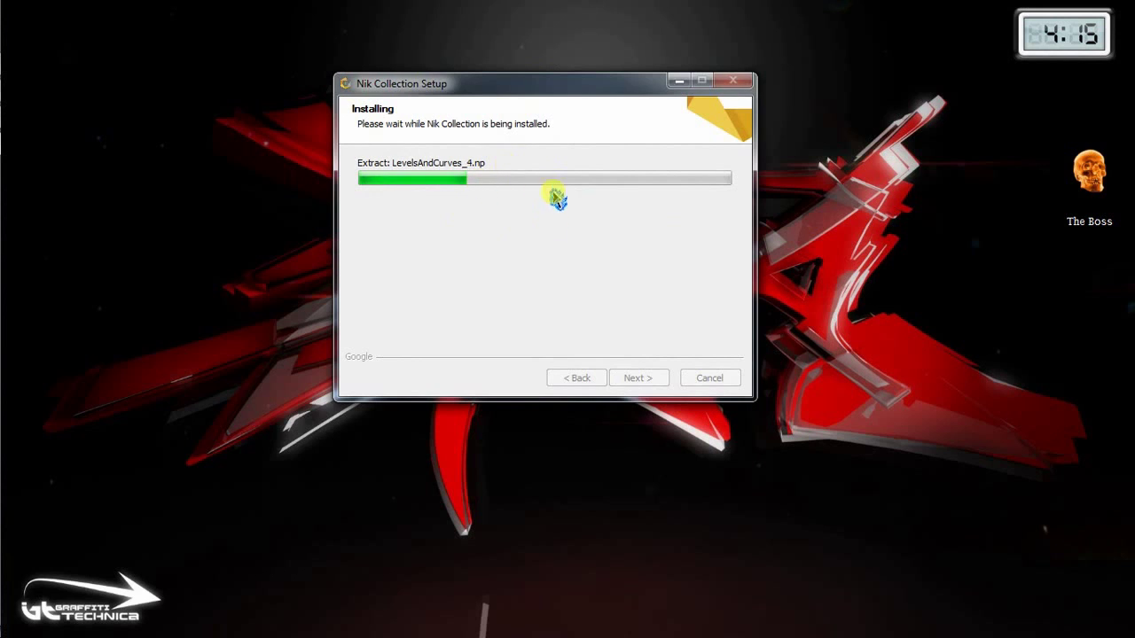
{"action": "left_click_drag", "start_coordinate": [543, 89], "coordinate": [571, 80]}
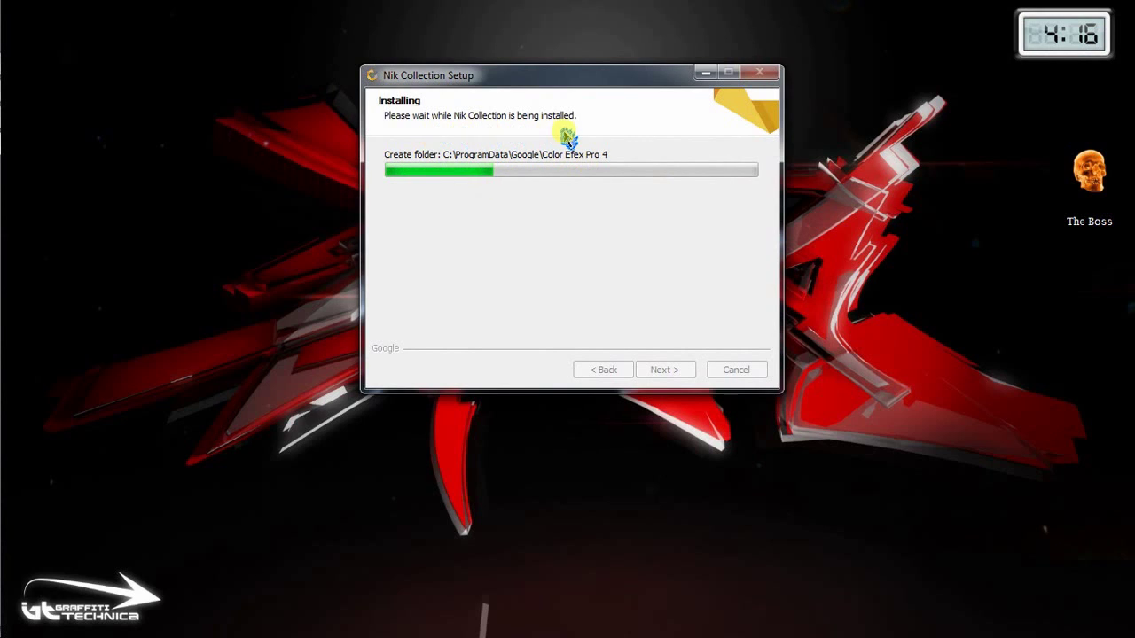
{"action": "mouse_move", "coordinate": [638, 78]}
{"action": "left_mouse_down"}
{"action": "mouse_move", "coordinate": [621, 101]}
{"action": "mouse_move", "coordinate": [633, 76]}
{"action": "left_mouse_up"}
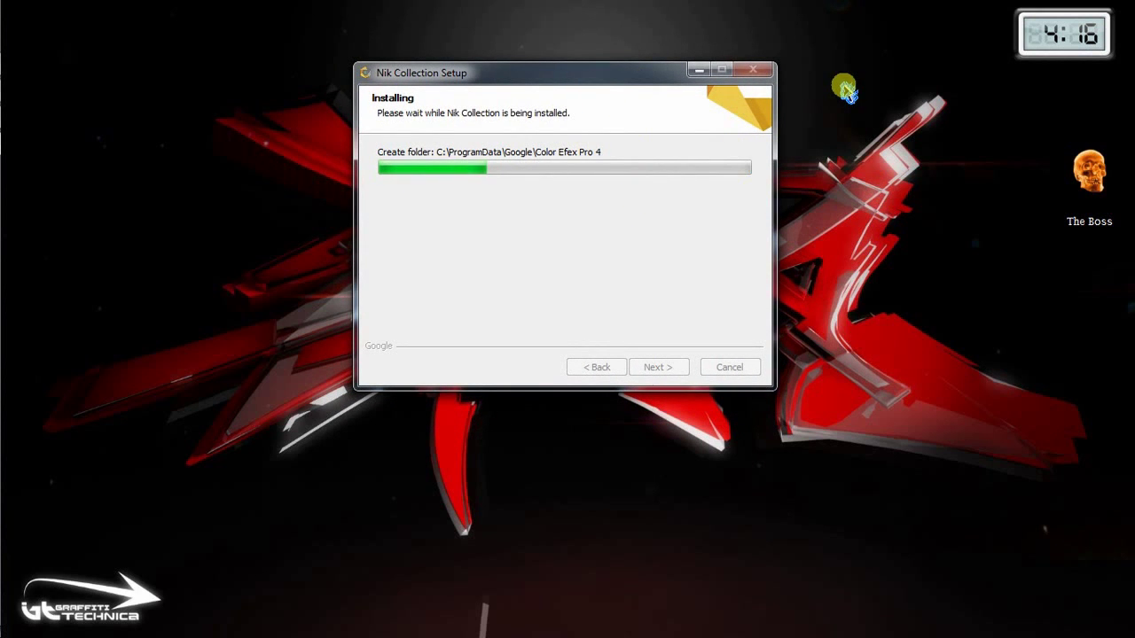
{"action": "left_click_drag", "start_coordinate": [583, 71], "coordinate": [633, 72]}
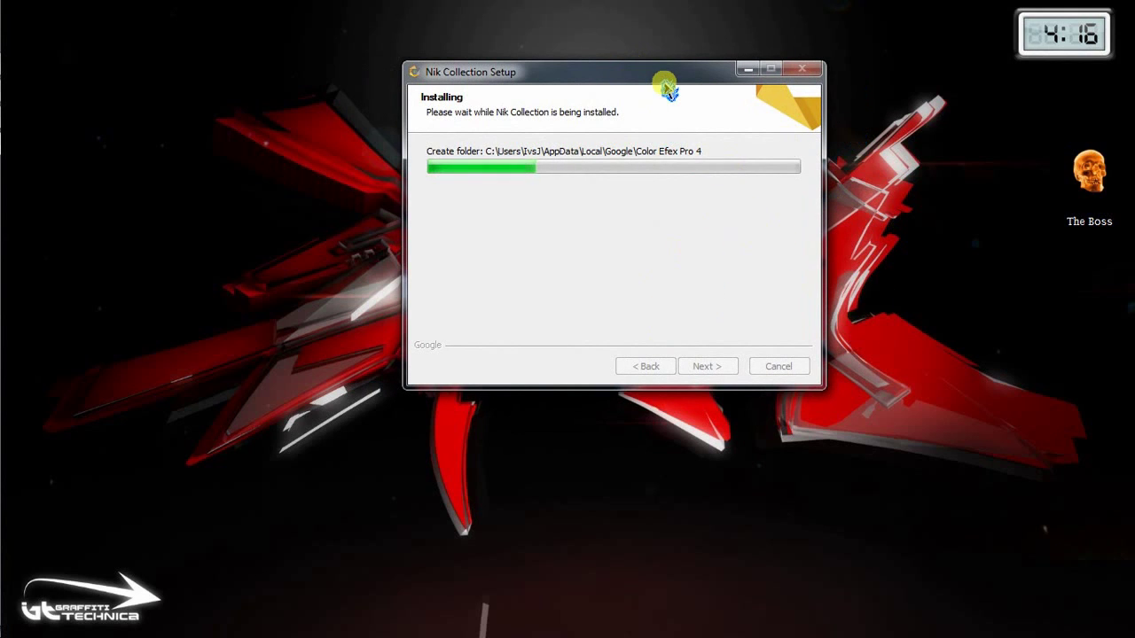
{"action": "left_click_drag", "start_coordinate": [626, 74], "coordinate": [573, 74]}
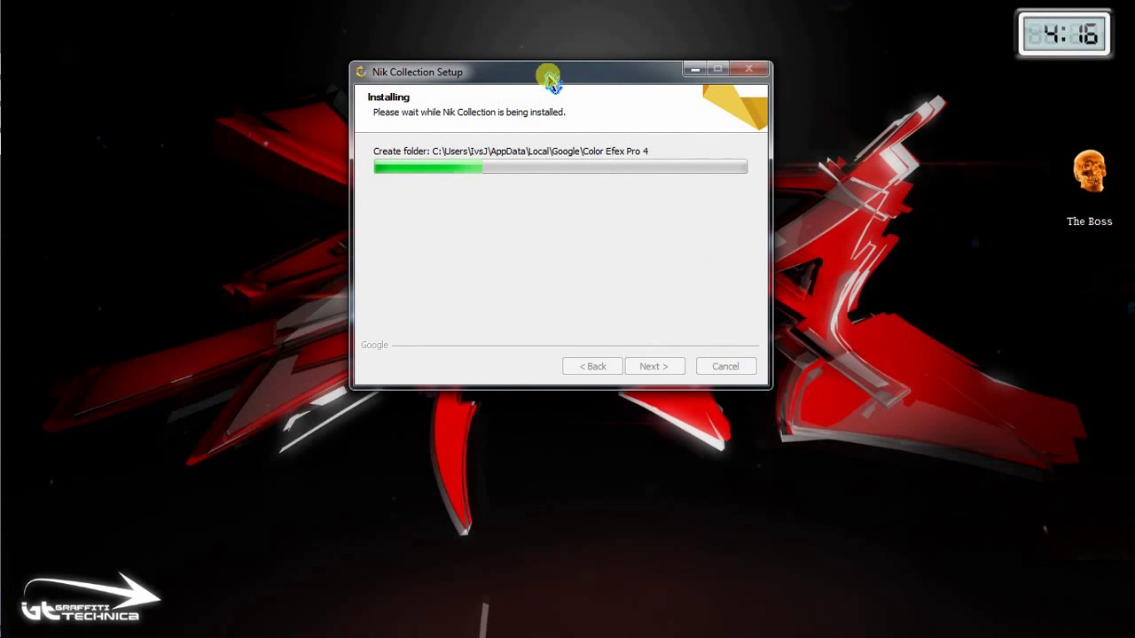
{"action": "left_click_drag", "start_coordinate": [547, 71], "coordinate": [535, 84]}
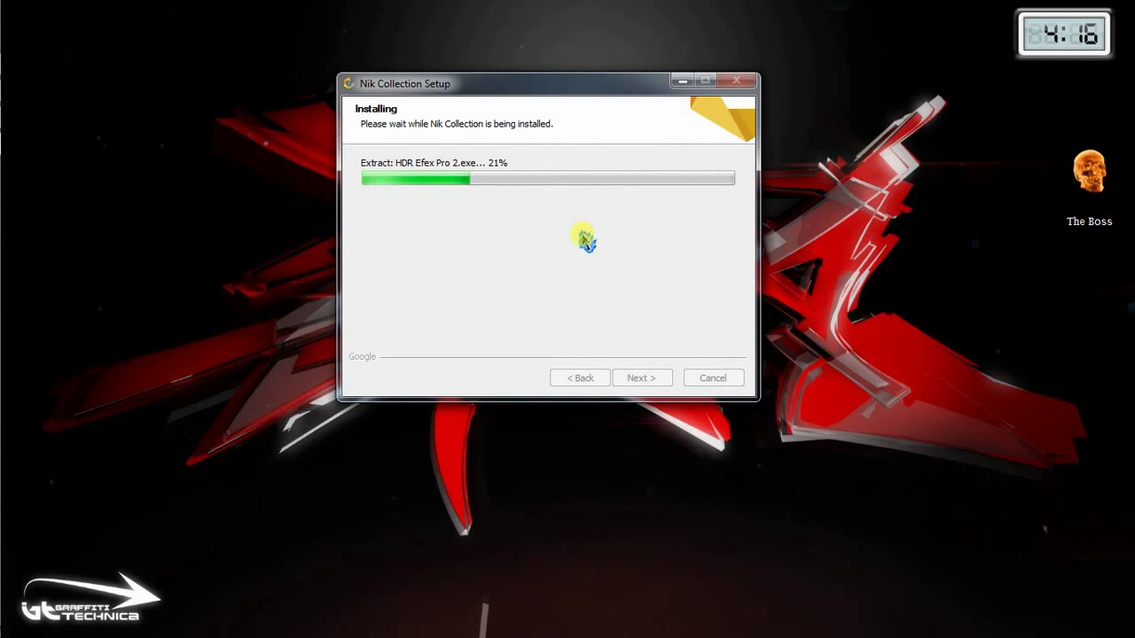
{"action": "left_click_drag", "start_coordinate": [577, 83], "coordinate": [602, 80]}
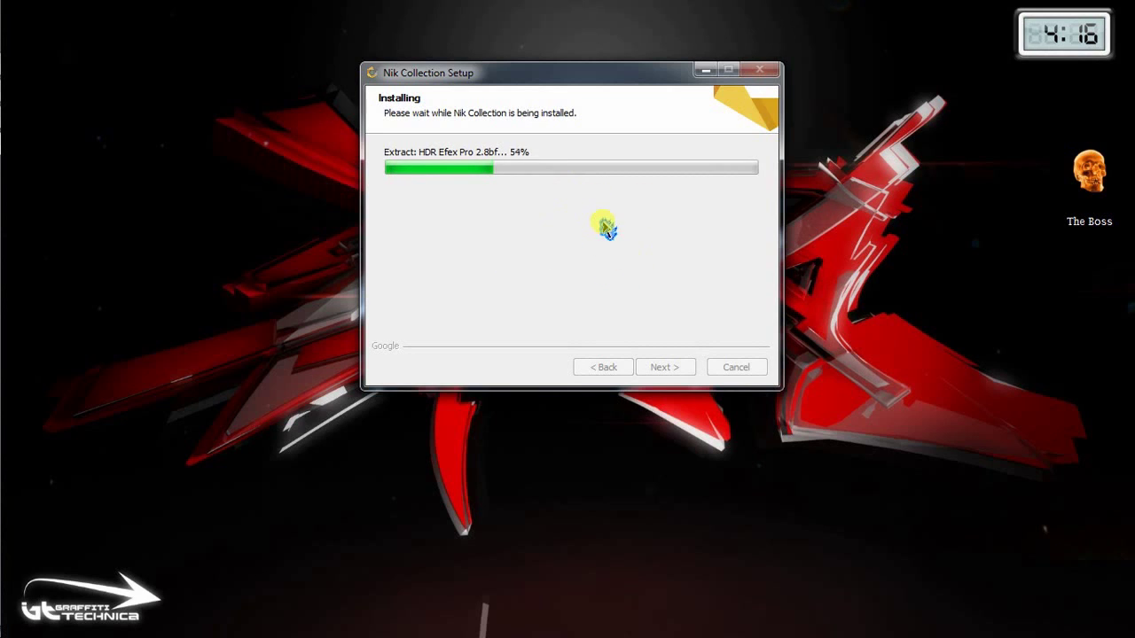
{"action": "left_click_drag", "start_coordinate": [598, 80], "coordinate": [572, 66]}
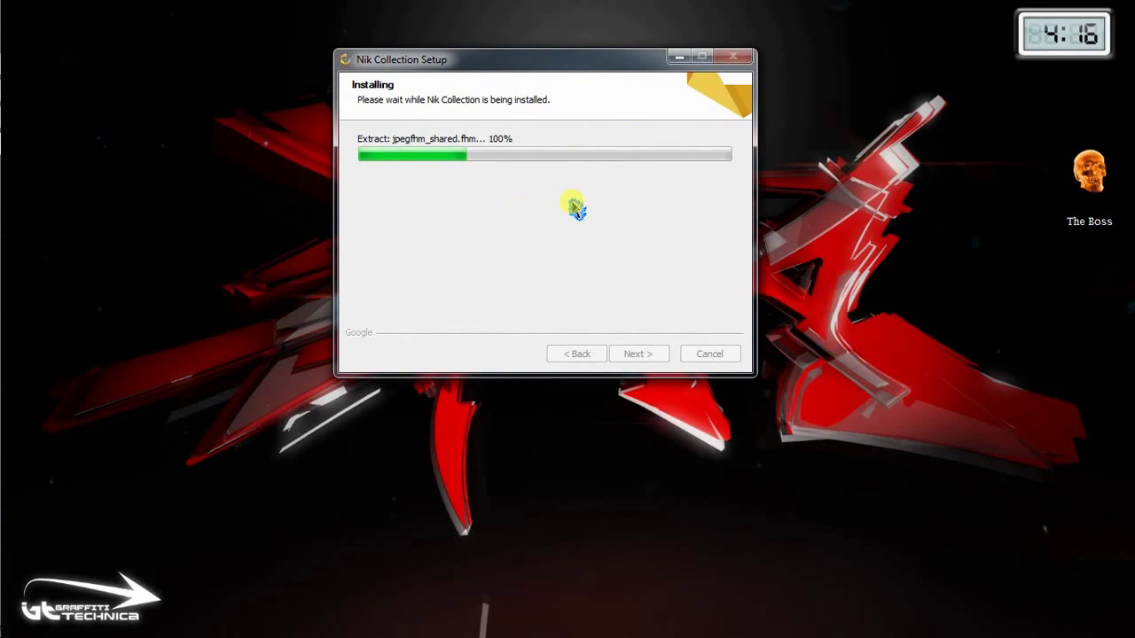